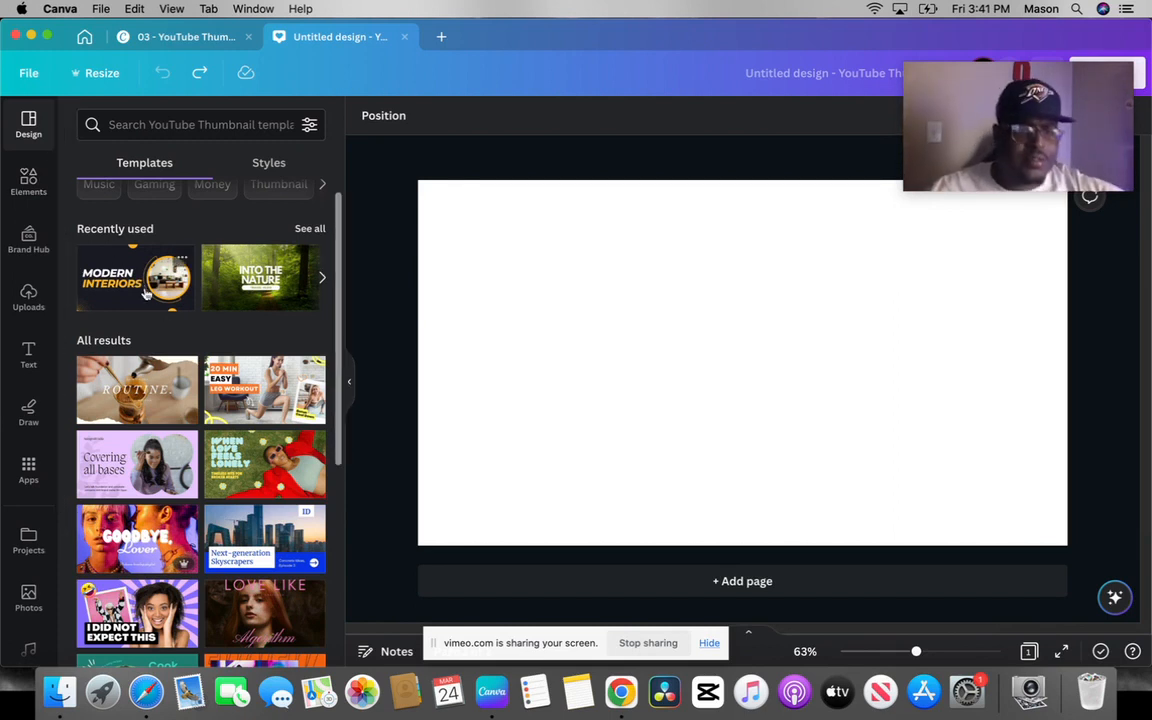
- Apply the recently used Modern Interiors template and add the uploaded photo of the smiling man reaching toward the camera
left_click(135, 279)
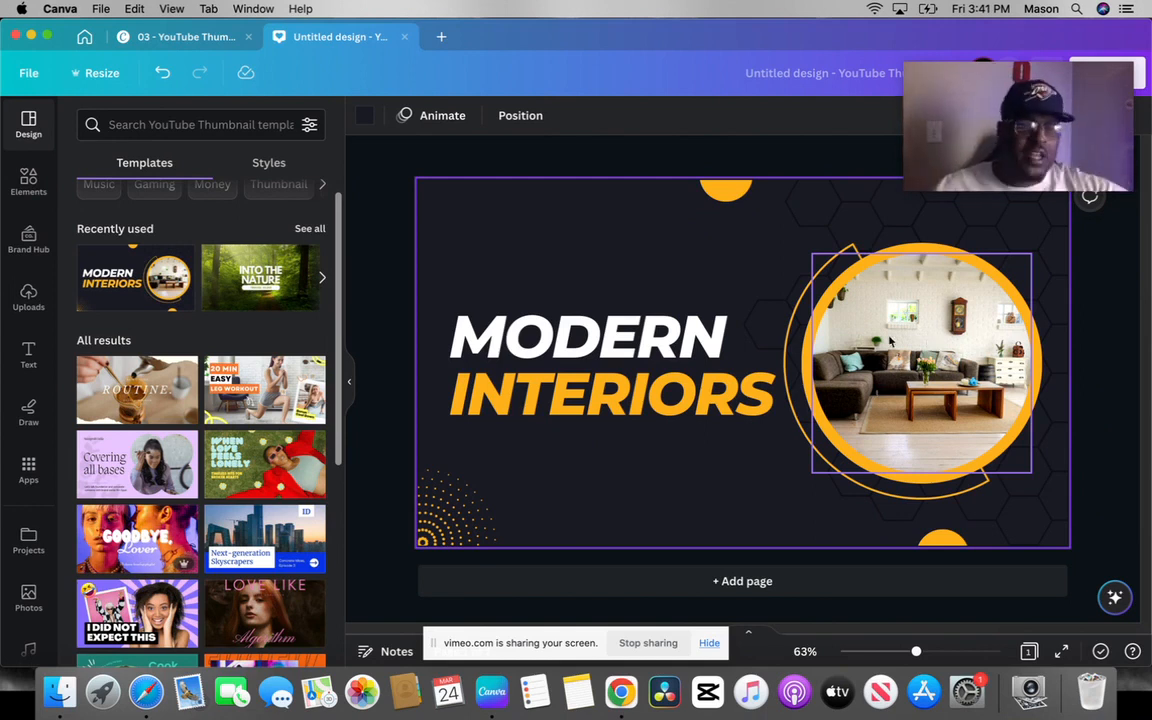
left_click(28, 295)
left_click(195, 327)
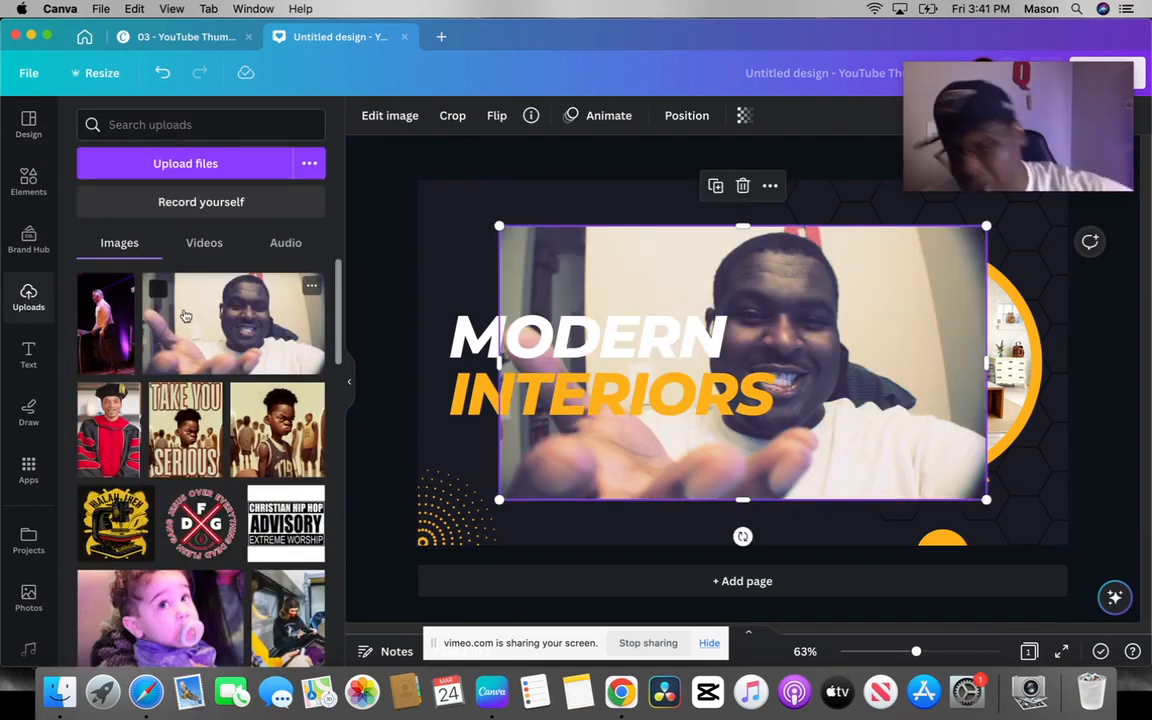
- Place the uploaded photo into the template's circular frame, replacing the living room picture
left_click(341, 376)
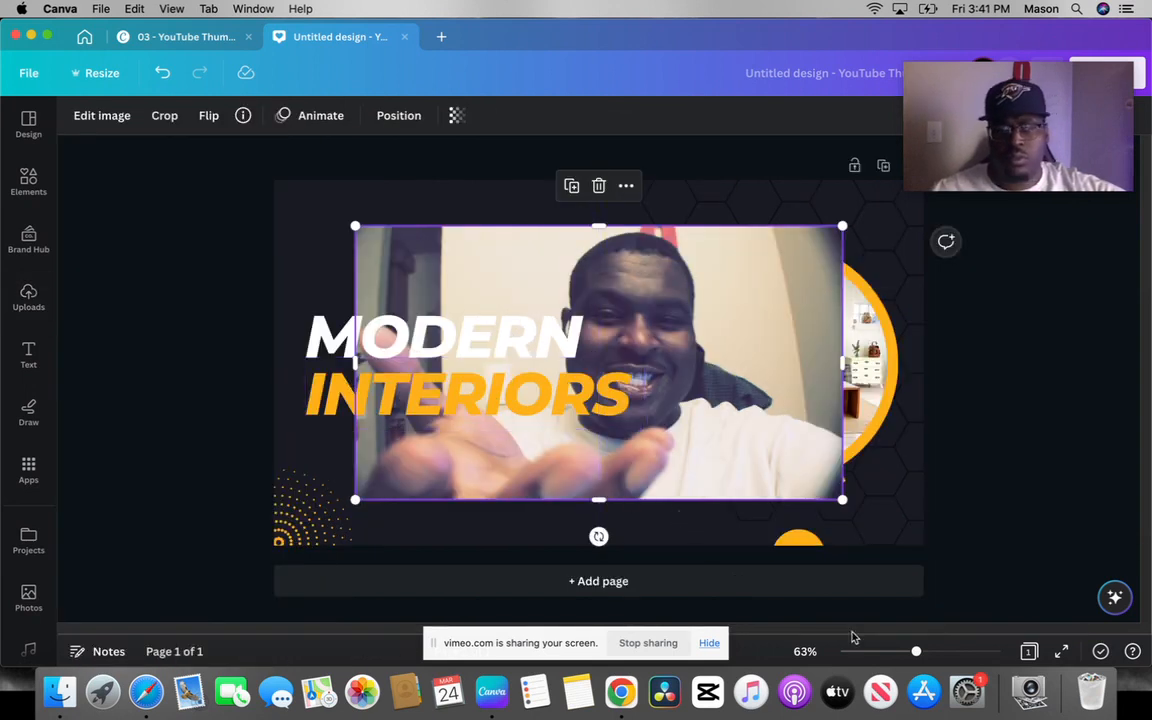
left_click_drag(917, 654, 922, 651)
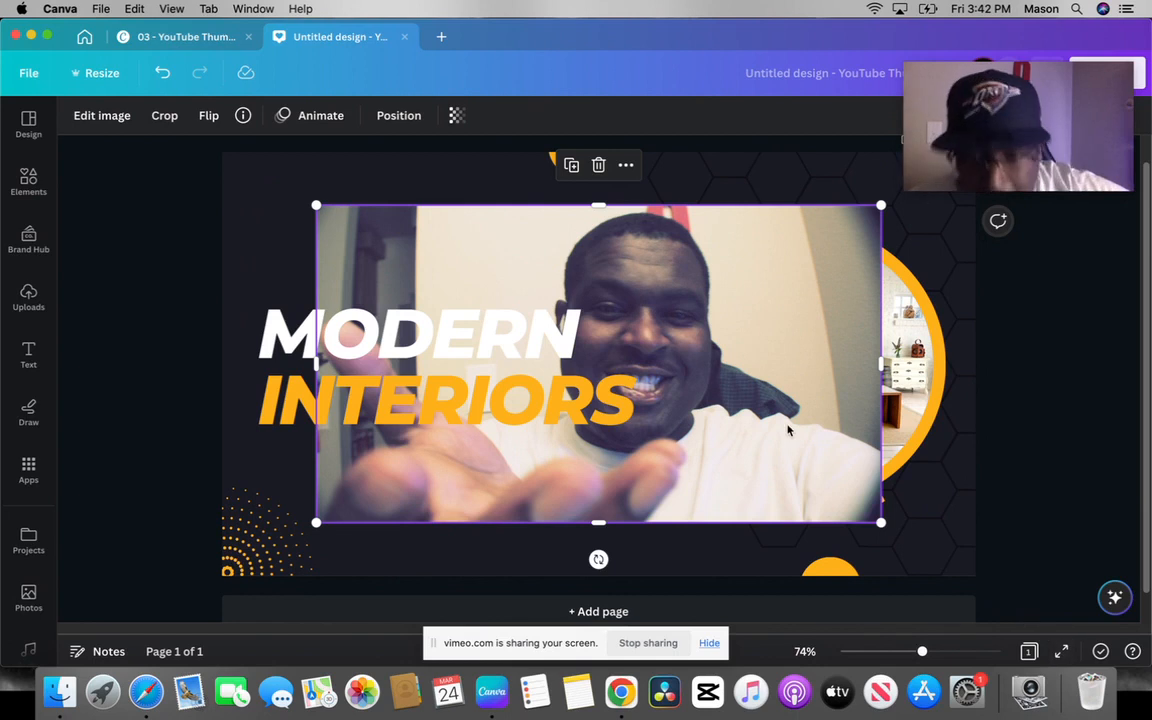
left_click_drag(799, 338, 830, 340)
left_click(748, 384)
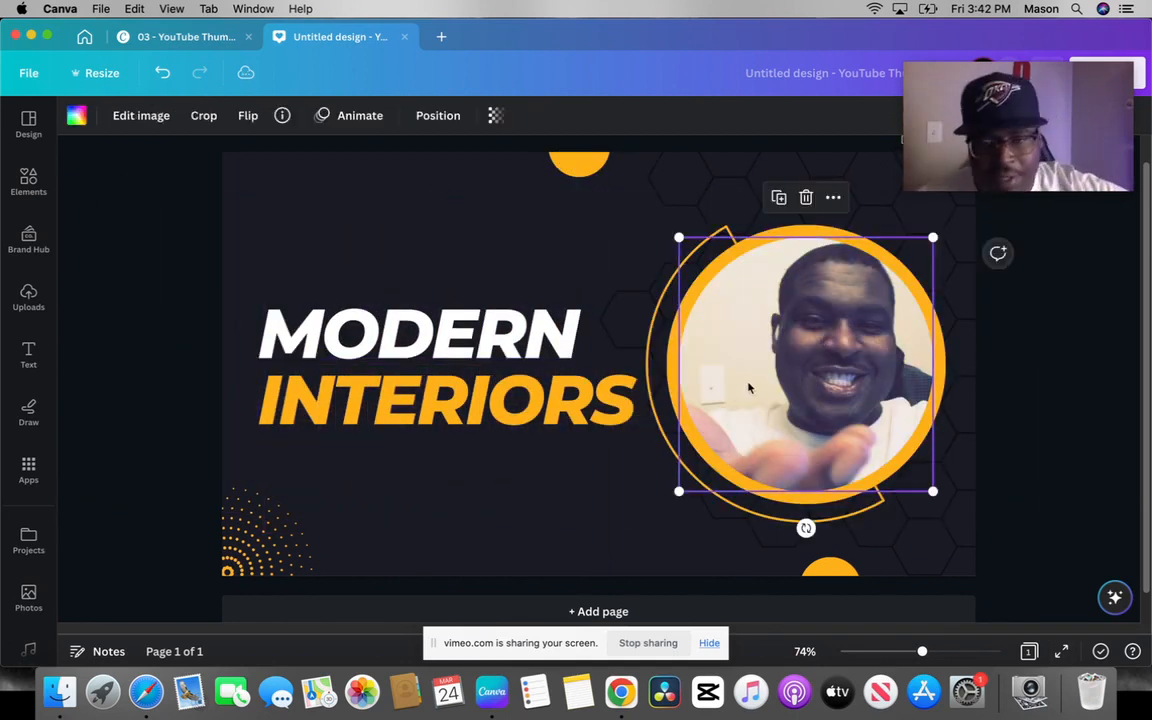
- Shift the photo slightly to the right within its circular frame and apply the new crop position
double_click(748, 384)
left_click_drag(985, 358, 1011, 355)
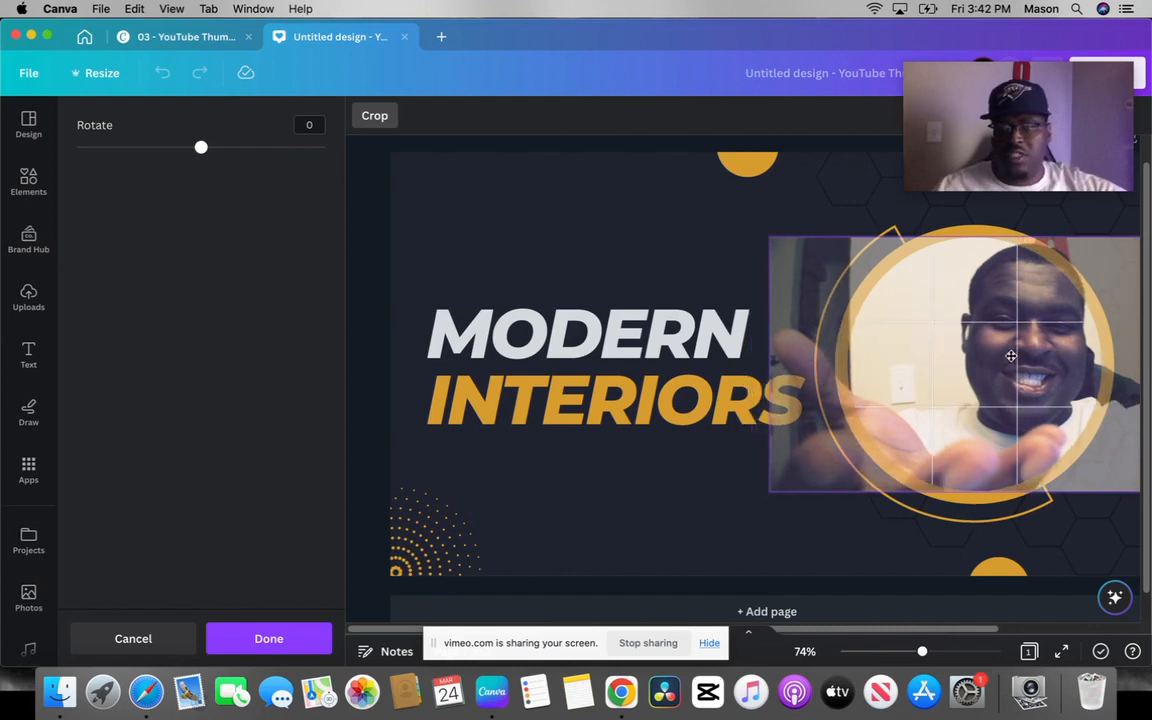
left_click(496, 211)
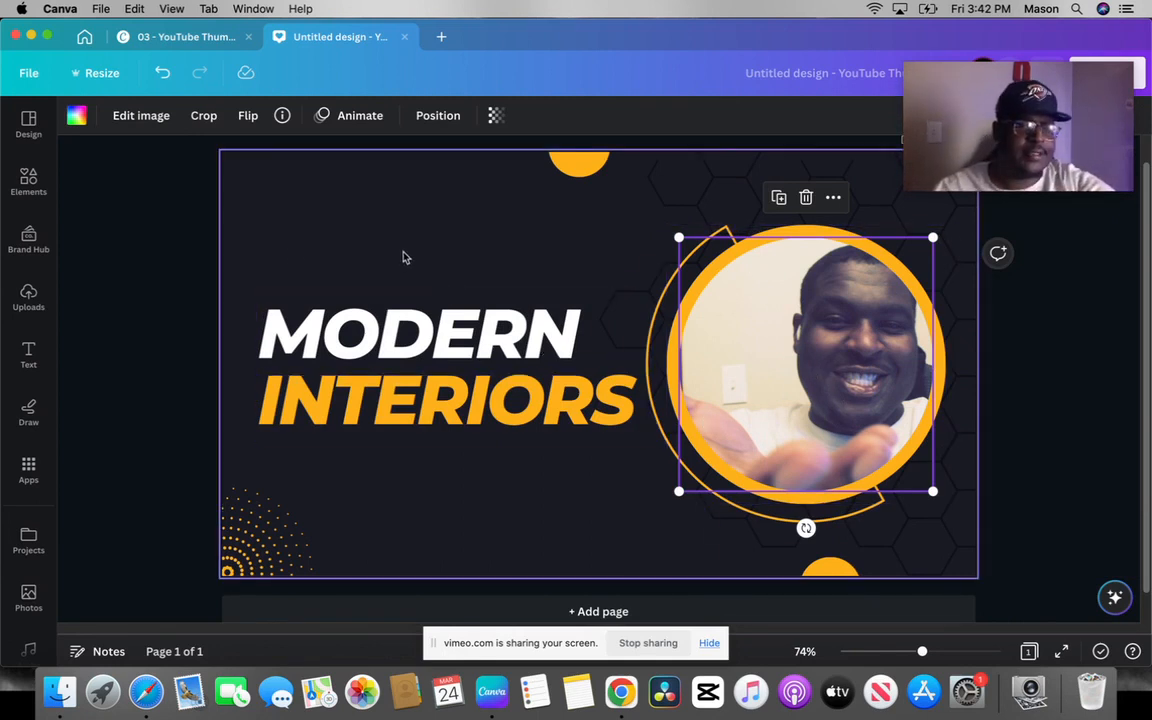
- Add the recently used round Canva logo, shrink it and position it above the MODERN heading
left_click(29, 298)
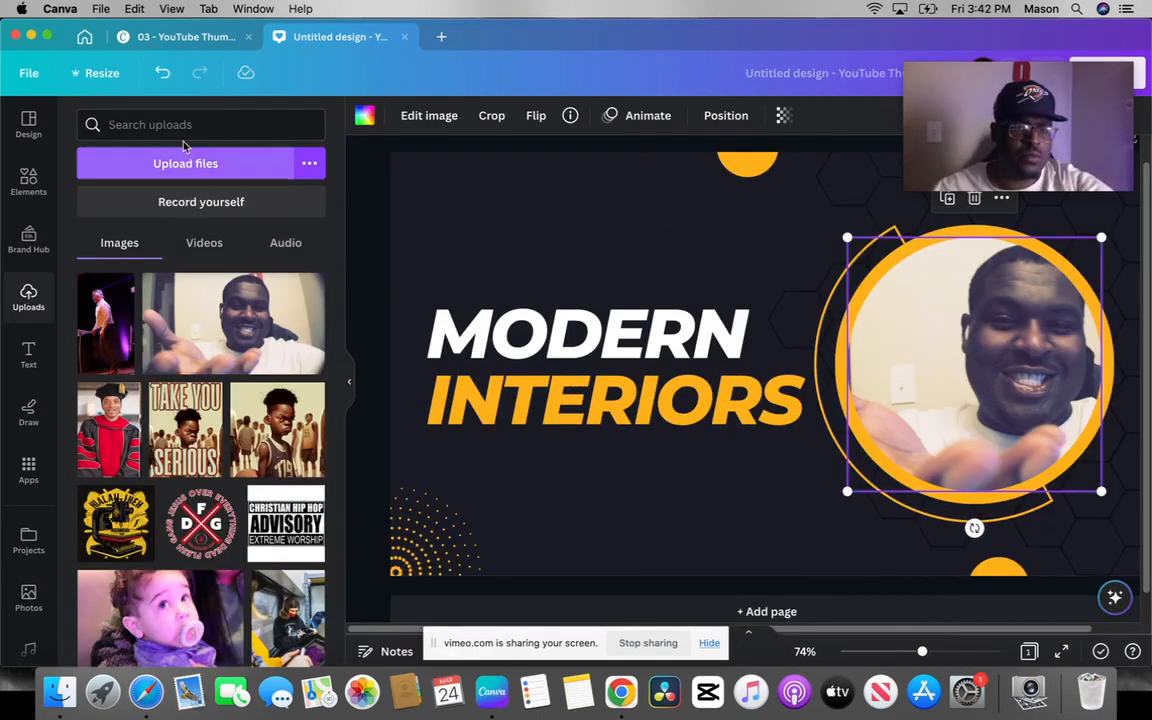
left_click(29, 180)
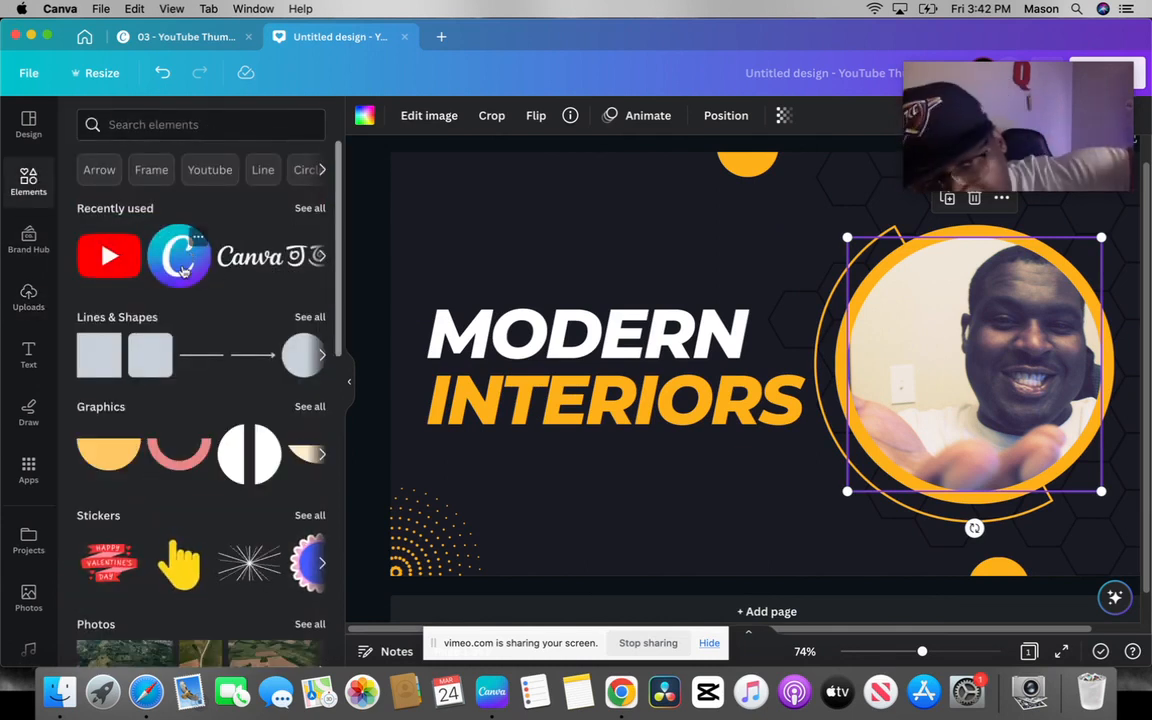
left_click(185, 264)
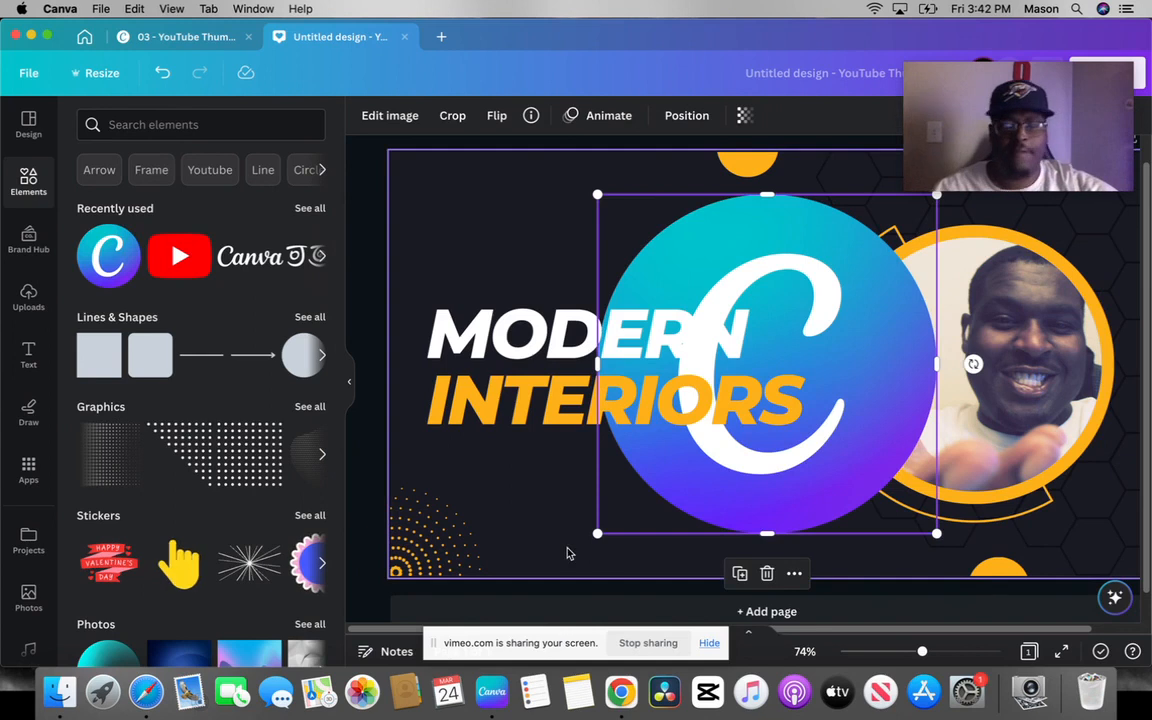
left_click_drag(595, 537, 818, 380)
left_click_drag(848, 285, 602, 248)
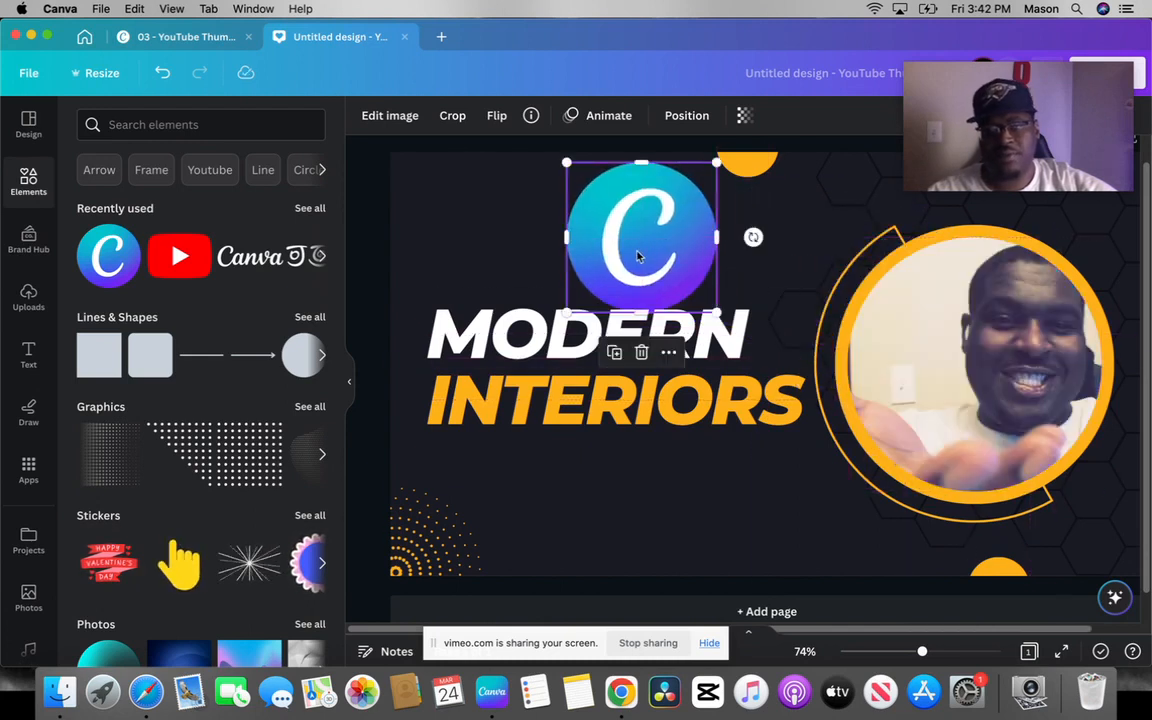
left_click(869, 323)
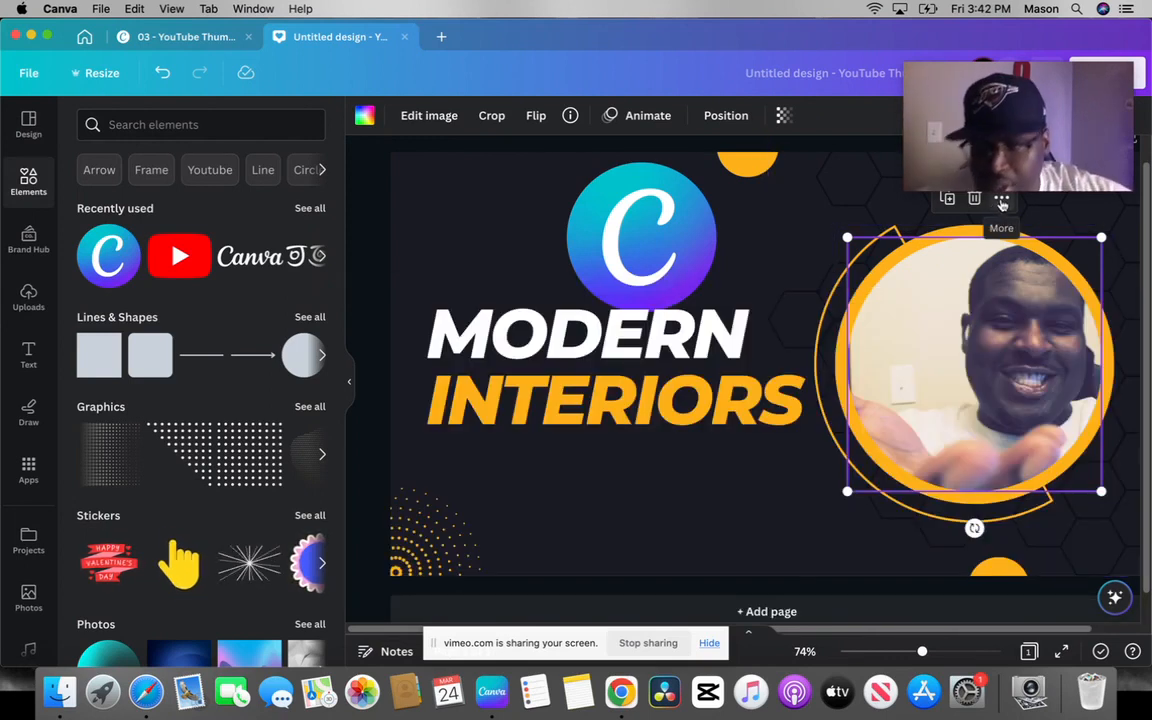
left_click(1001, 199)
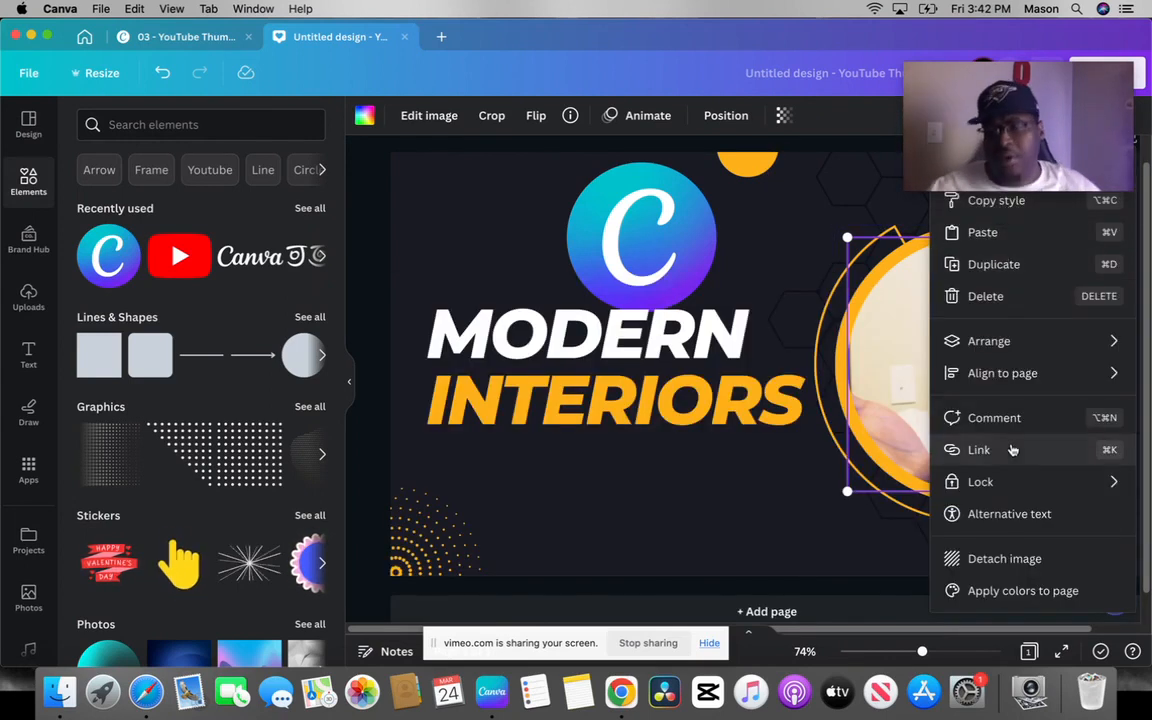
mouse_move(990, 489)
left_click(743, 492)
left_click(571, 470)
- Shrink the Canva logo further and place it over the open hand in the circular photo
left_click_drag(632, 213, 603, 235)
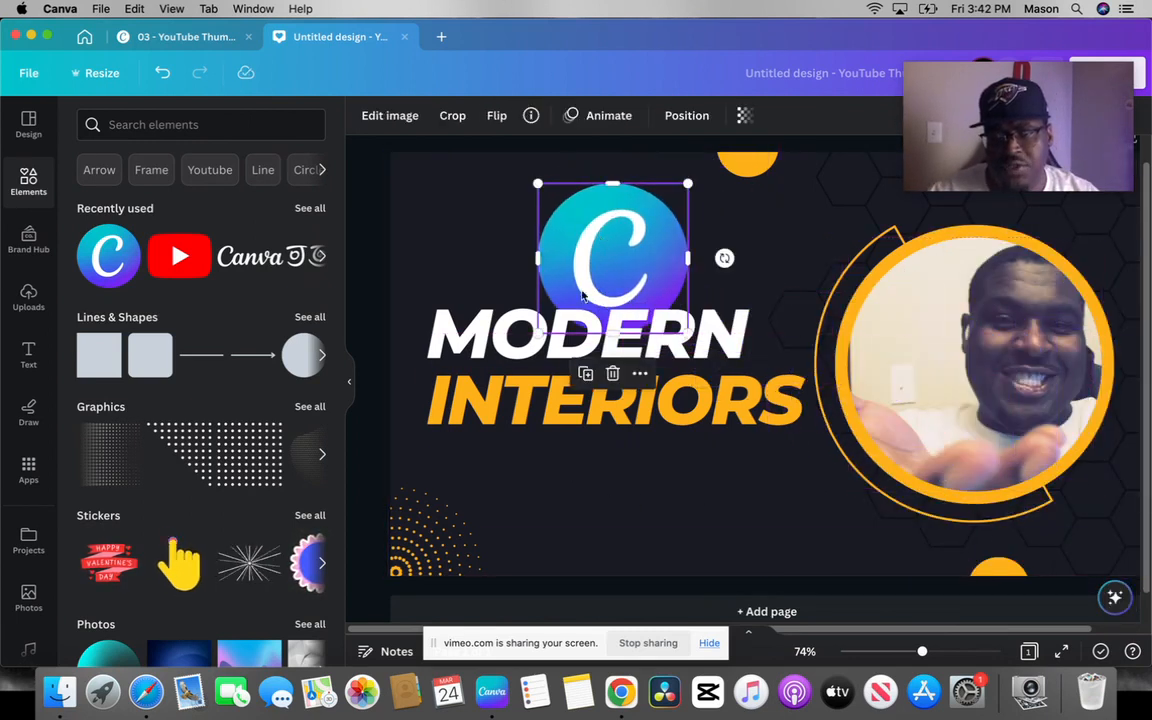
left_click_drag(540, 336, 890, 342)
left_click_drag(935, 405, 943, 405)
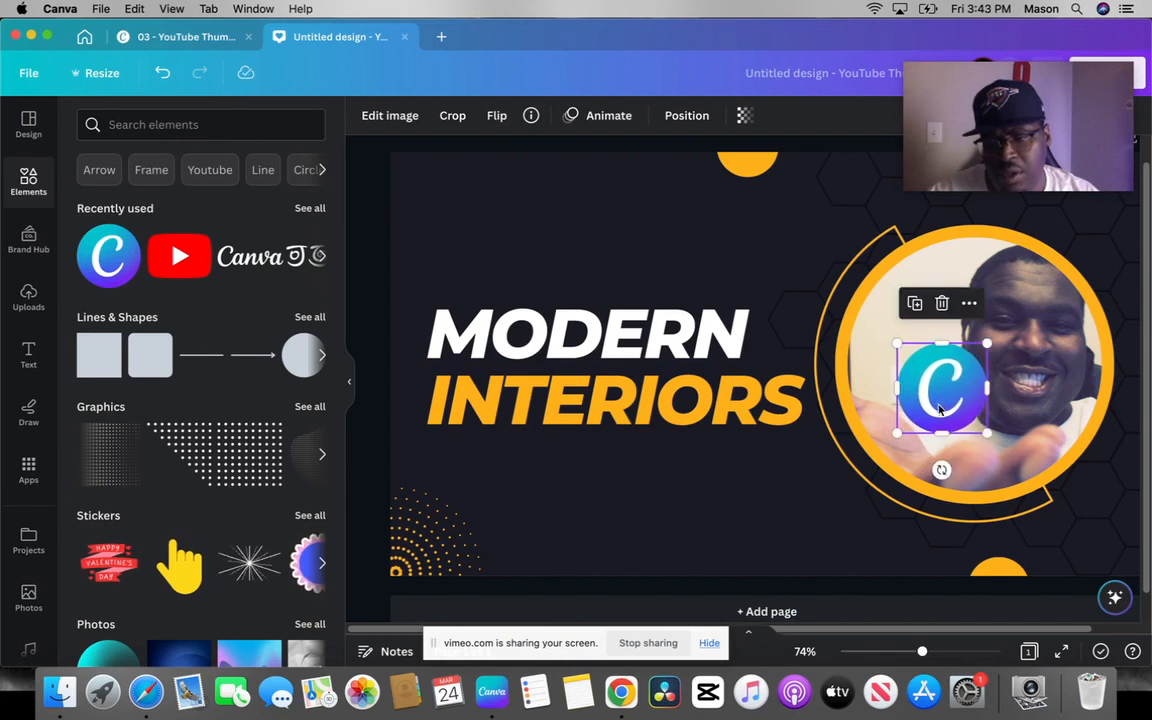
left_click(745, 528)
- Set the Canva logo's transparency to 91
left_click(981, 388)
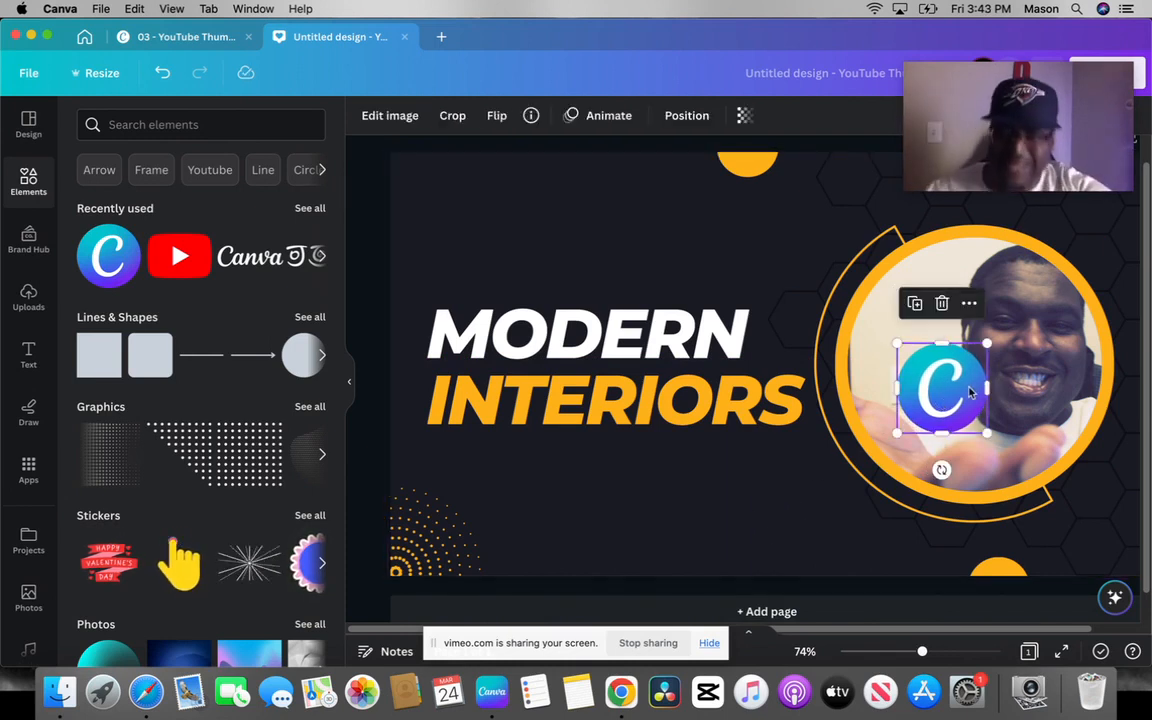
left_click(745, 115)
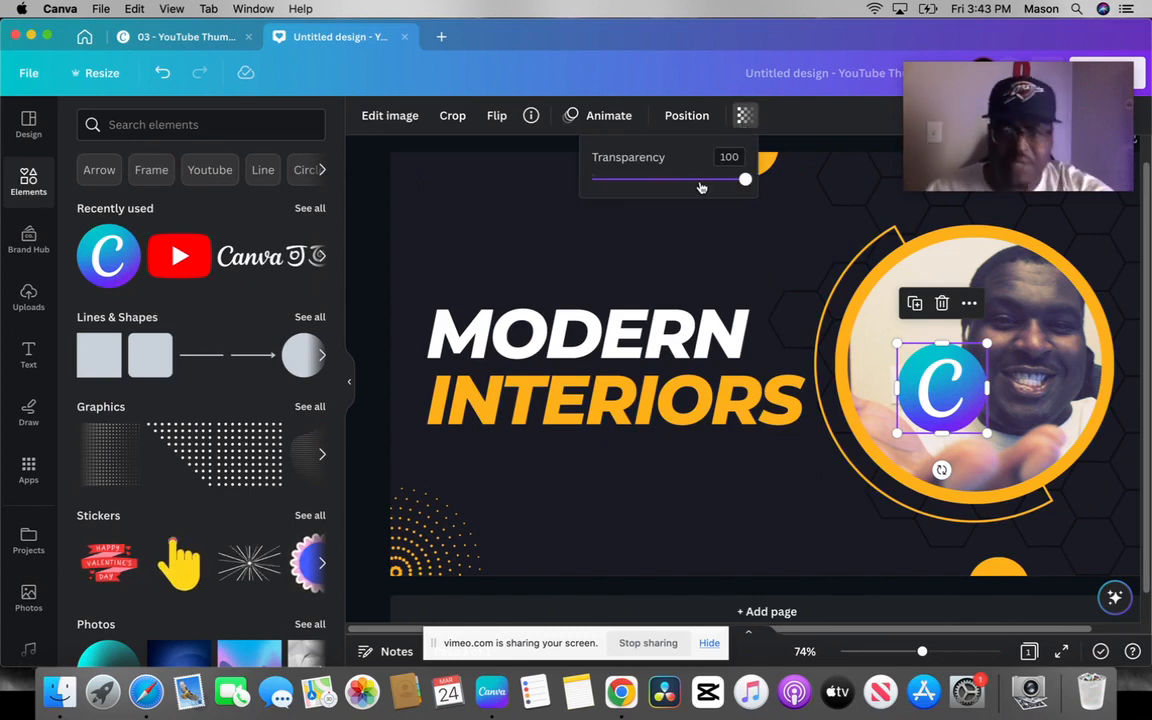
left_click(700, 181)
left_click(717, 181)
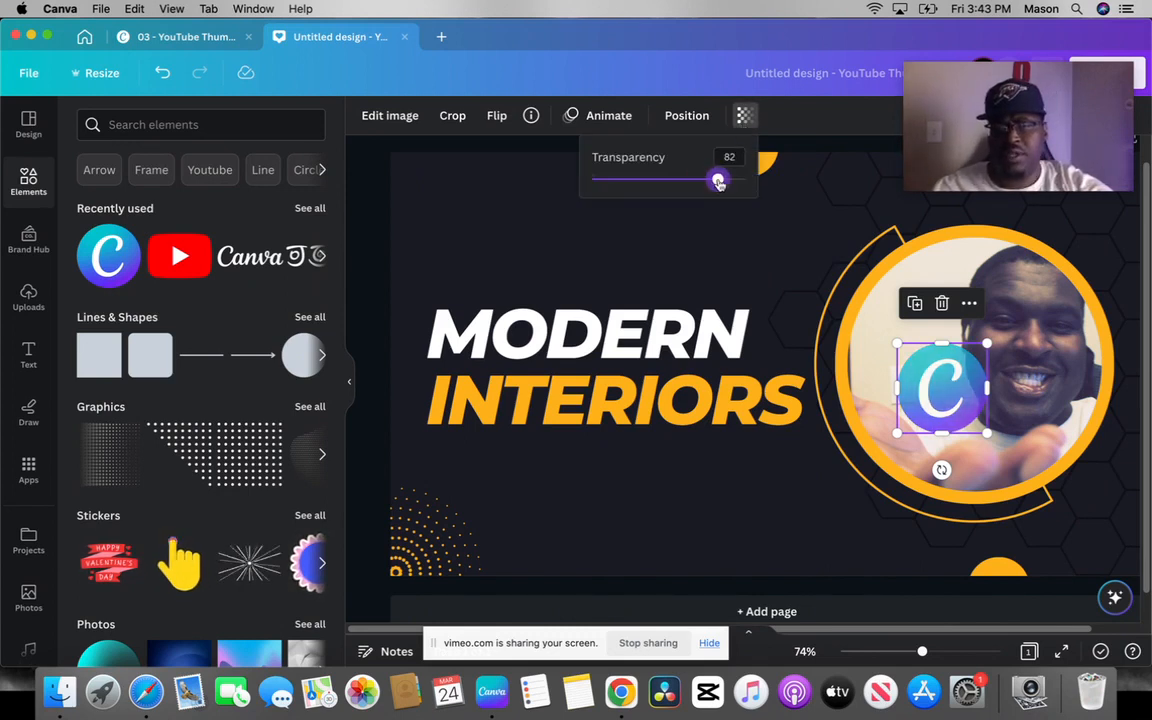
left_click(731, 181)
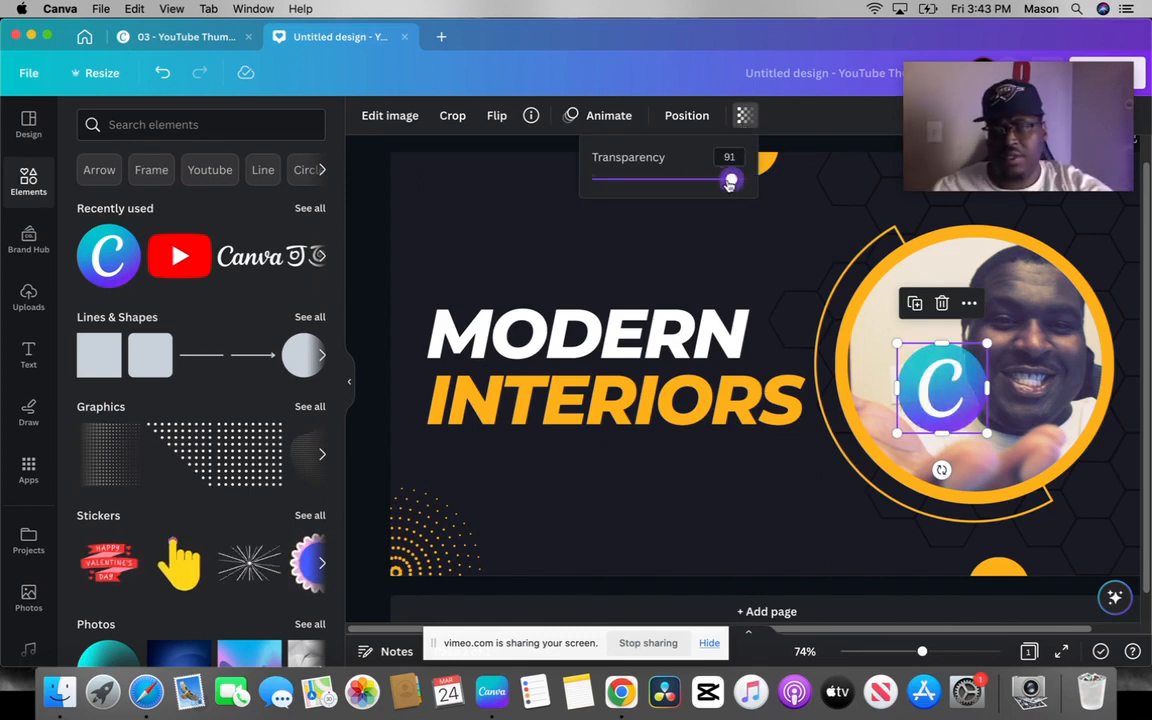
left_click(499, 255)
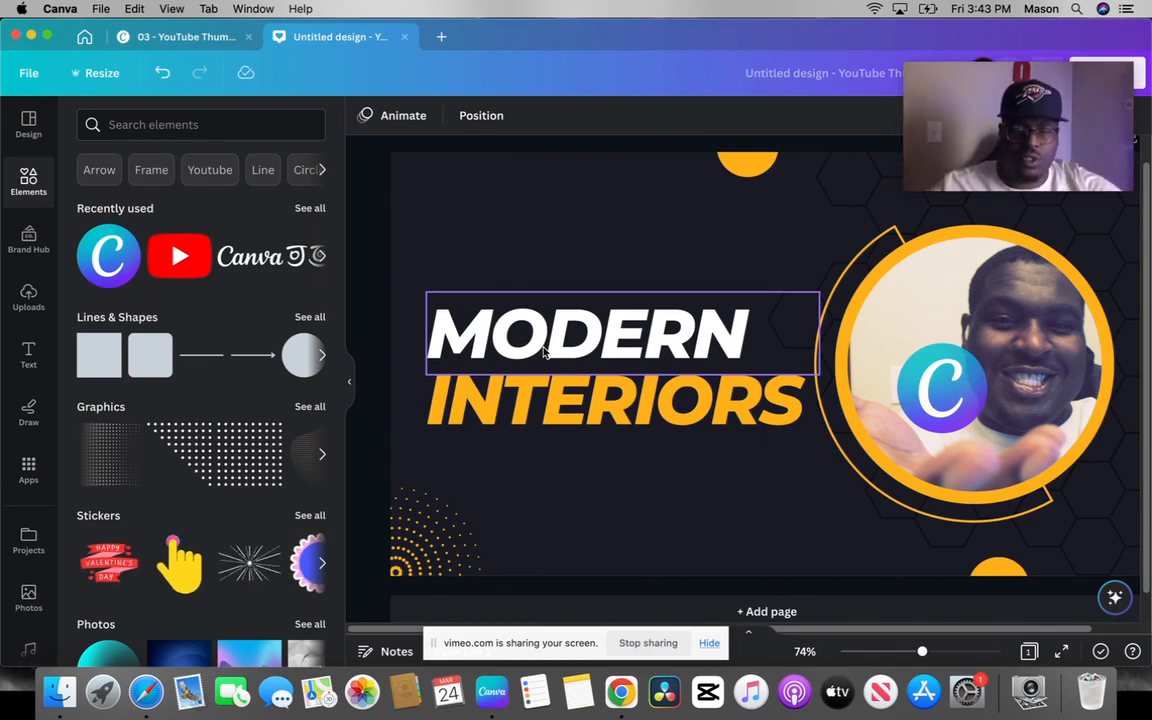
- Replace the heading text MODERN with YOUTUBE
left_click(573, 343)
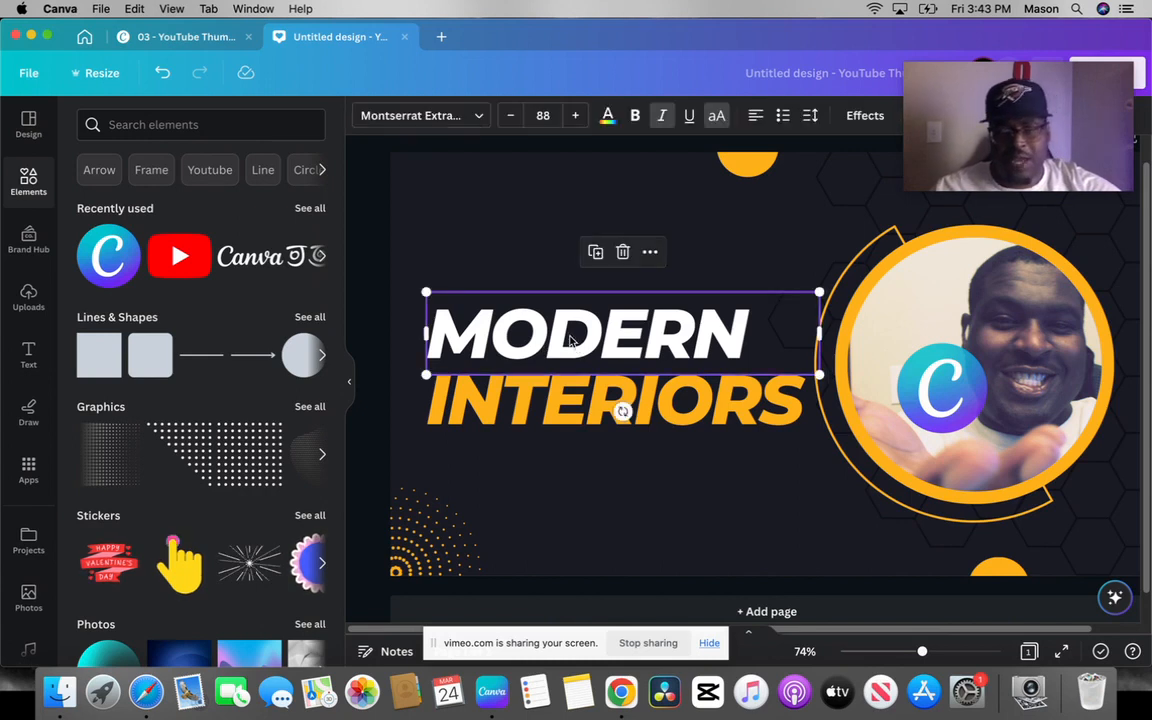
double_click(569, 336)
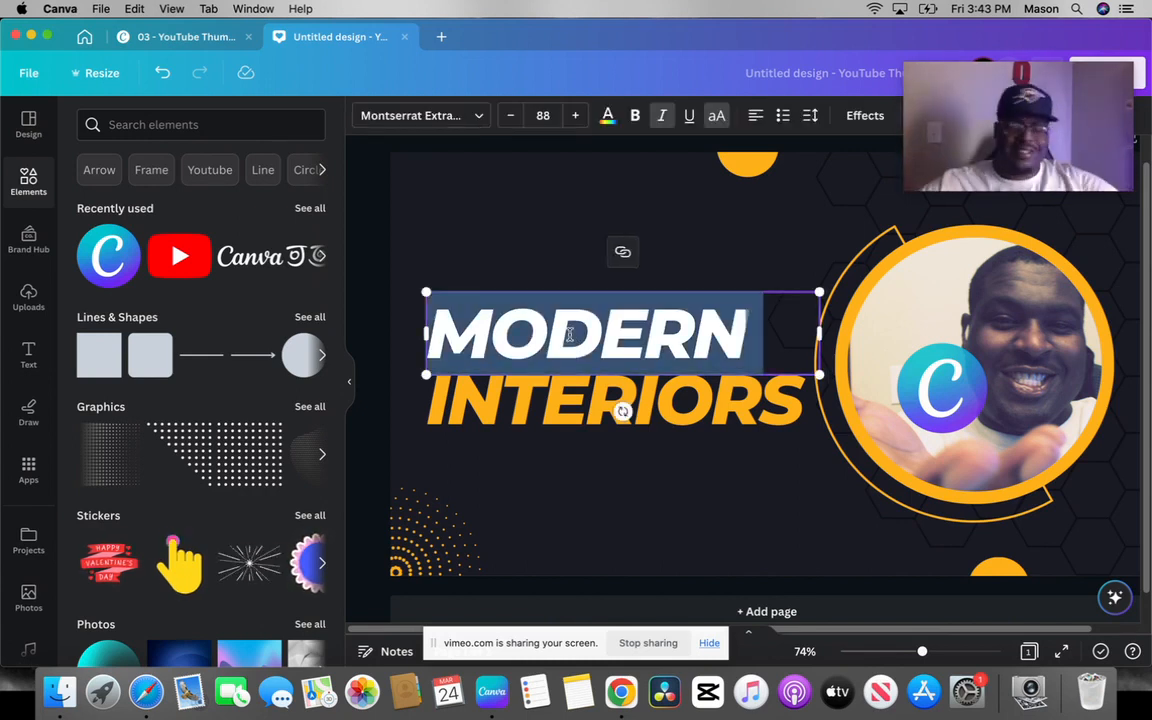
type("YOUTUBE")
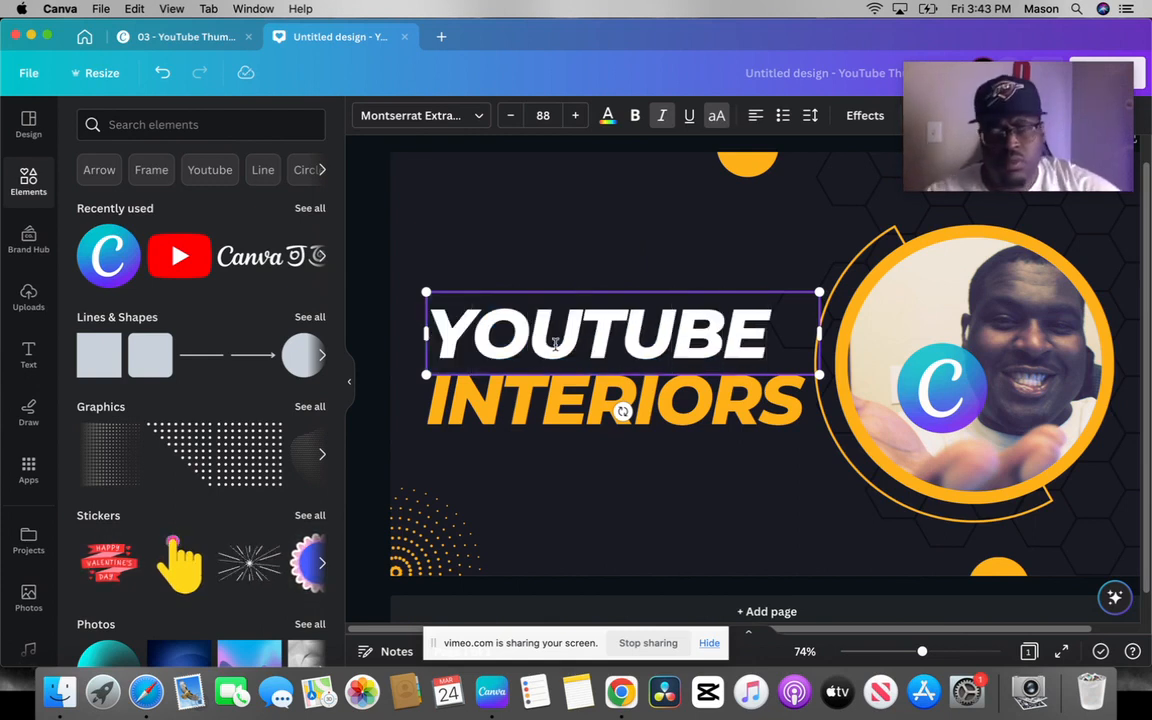
- Replace INTERIORS with THUMBNAILS and widen its text box to about 813 so the word fits on one line
left_click(587, 403)
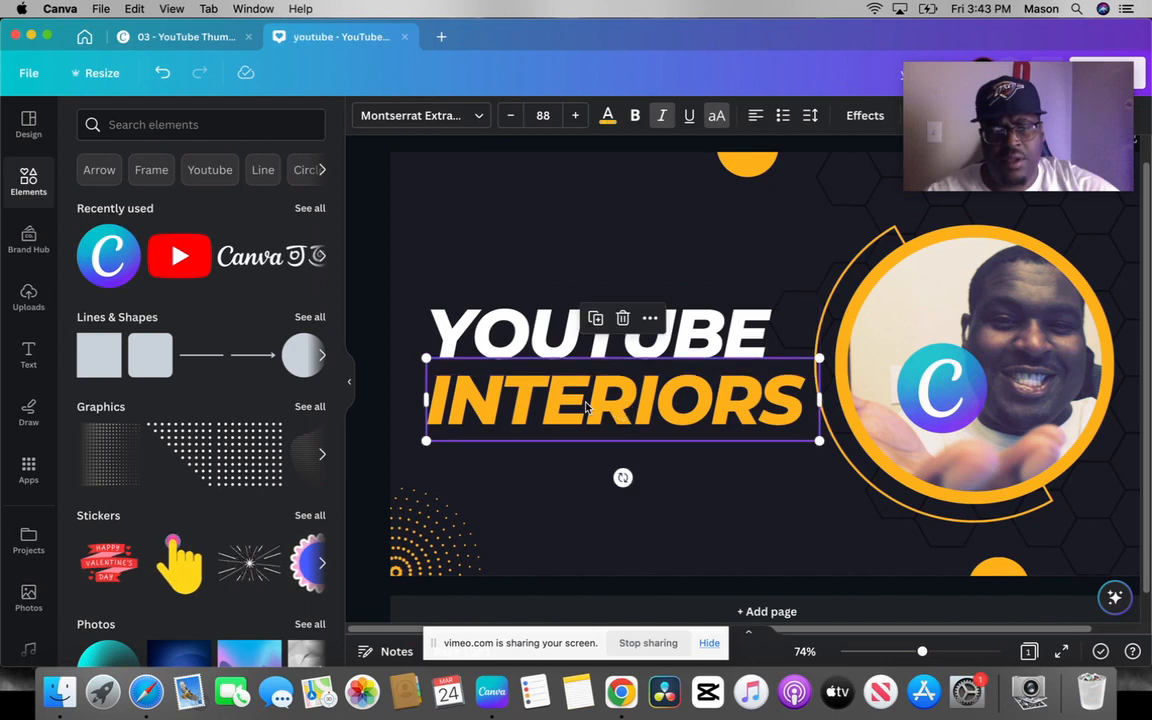
left_click(587, 403)
type("THUM")
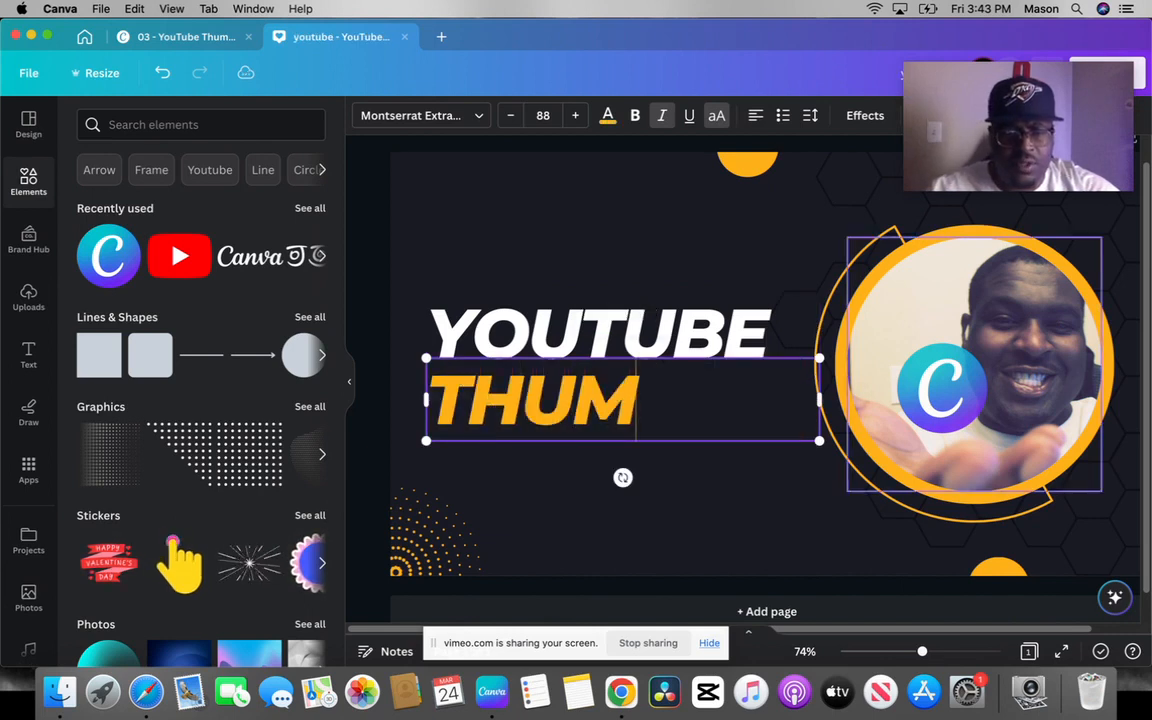
type("BNAI")
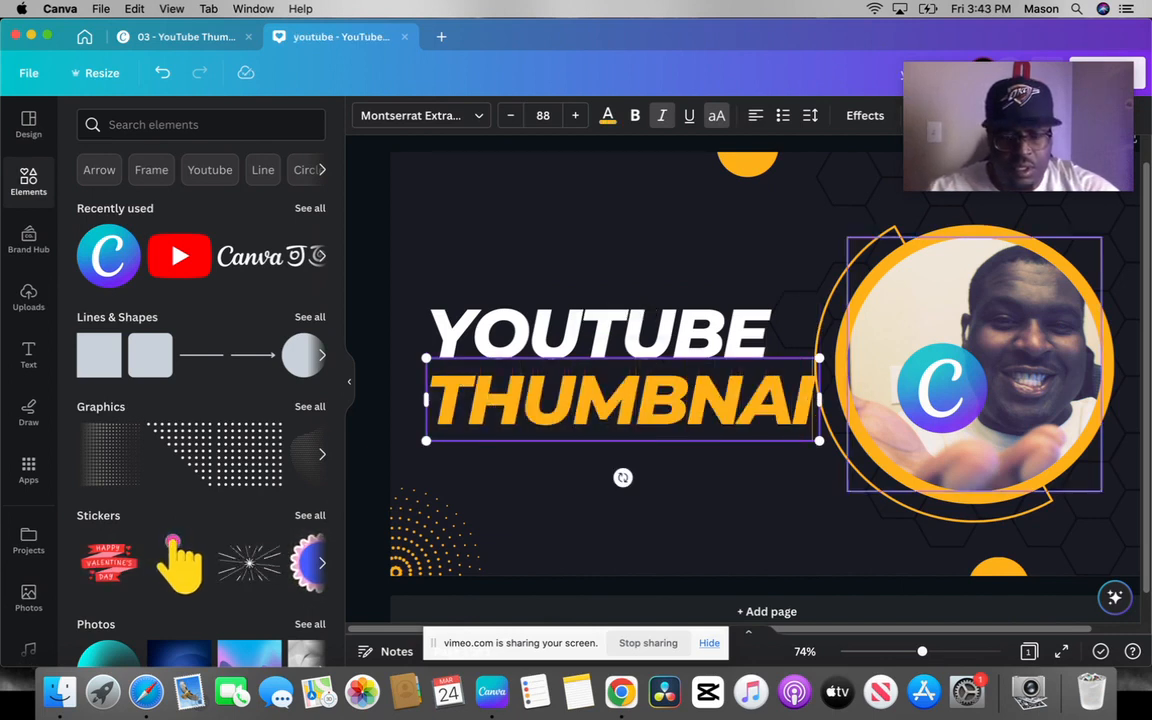
type("LS")
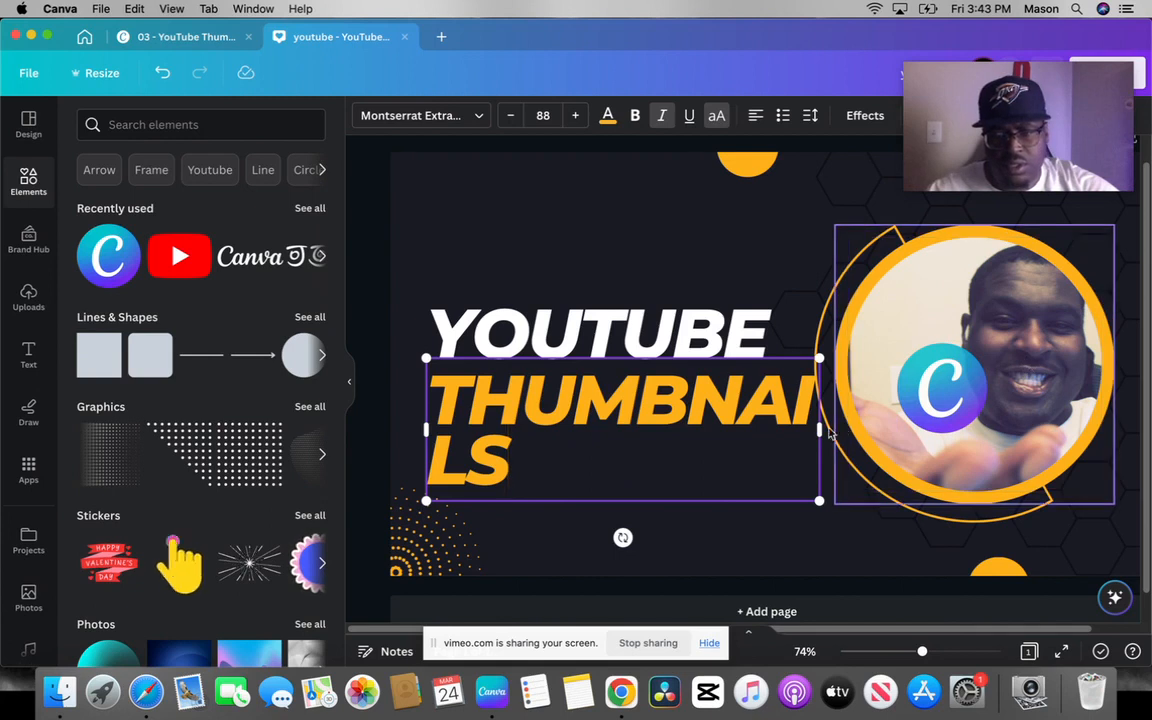
left_click_drag(819, 425, 899, 418)
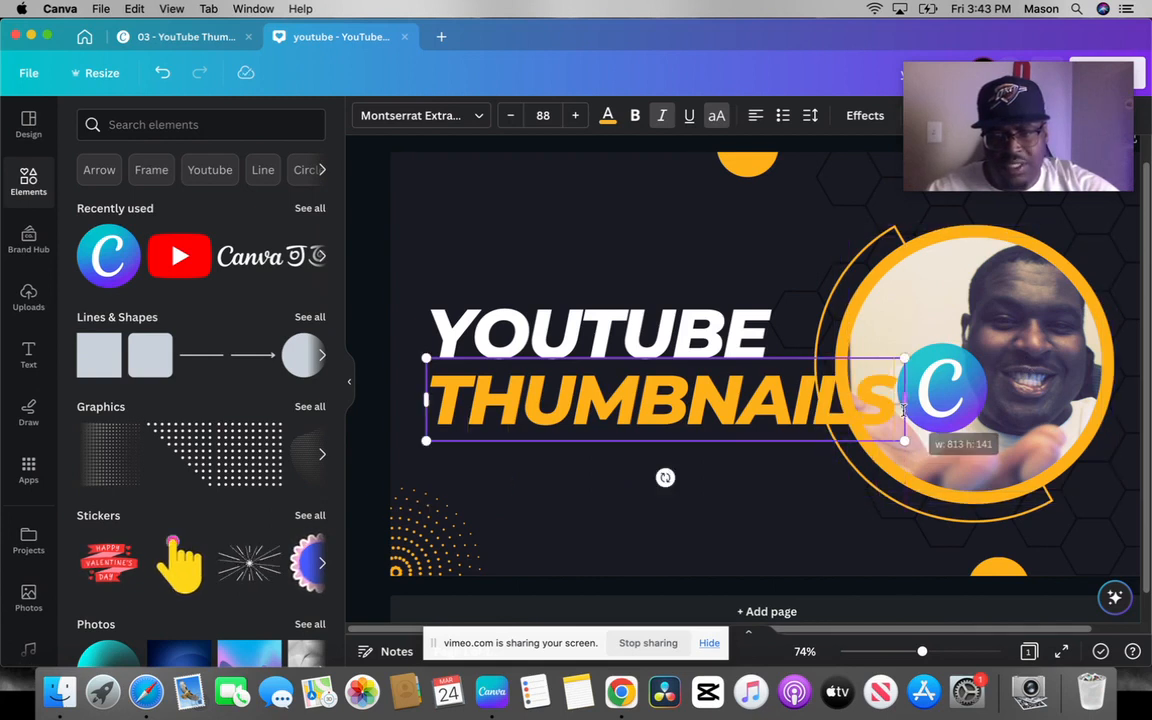
- Select the YOUTUBE and THUMBNAILS text lines together and scale them down proportionally
left_click(617, 313)
left_click(620, 408, "shift")
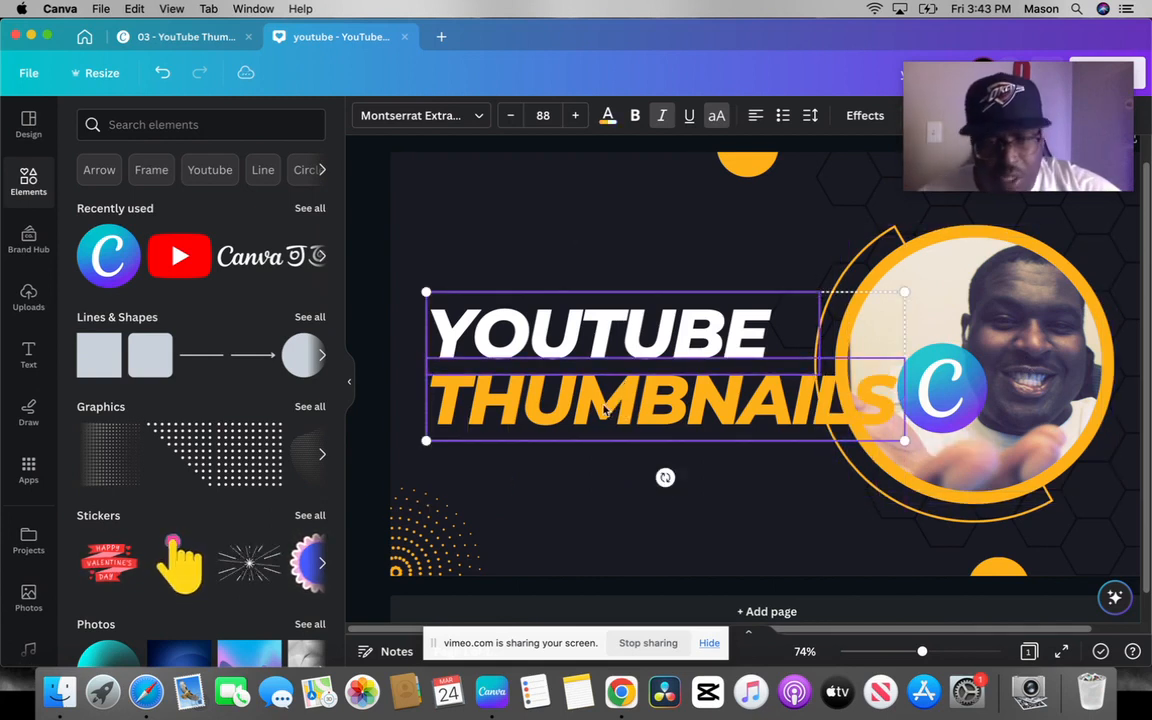
left_click(944, 456, "shift")
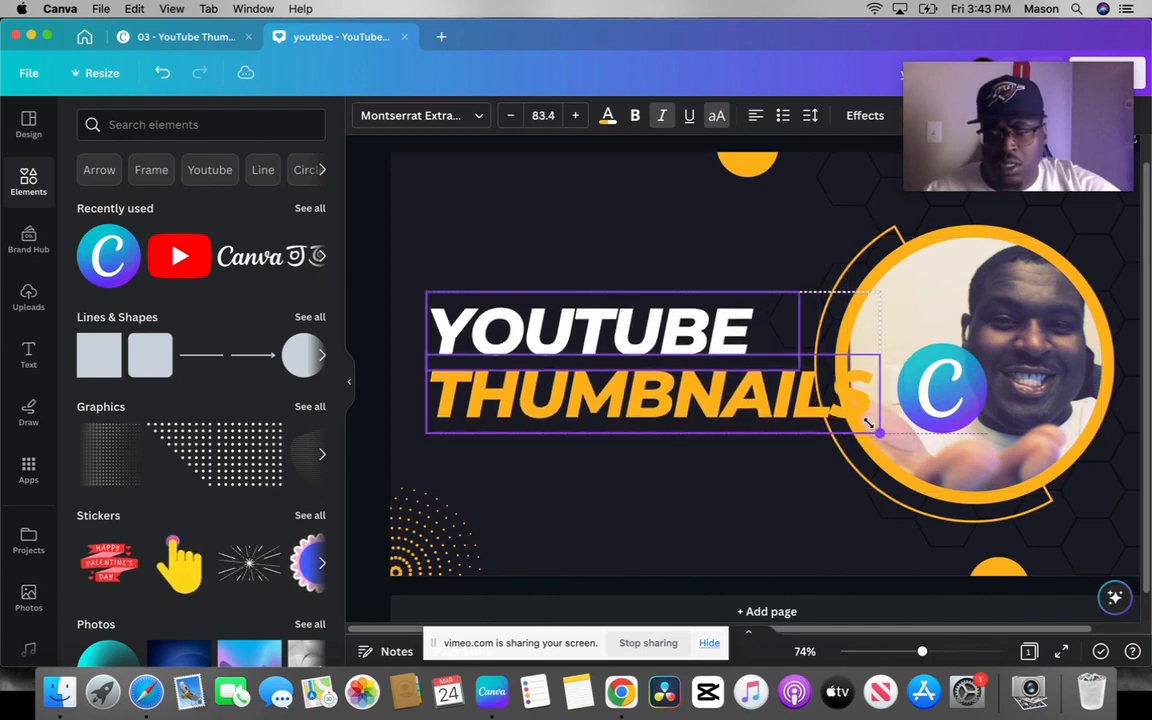